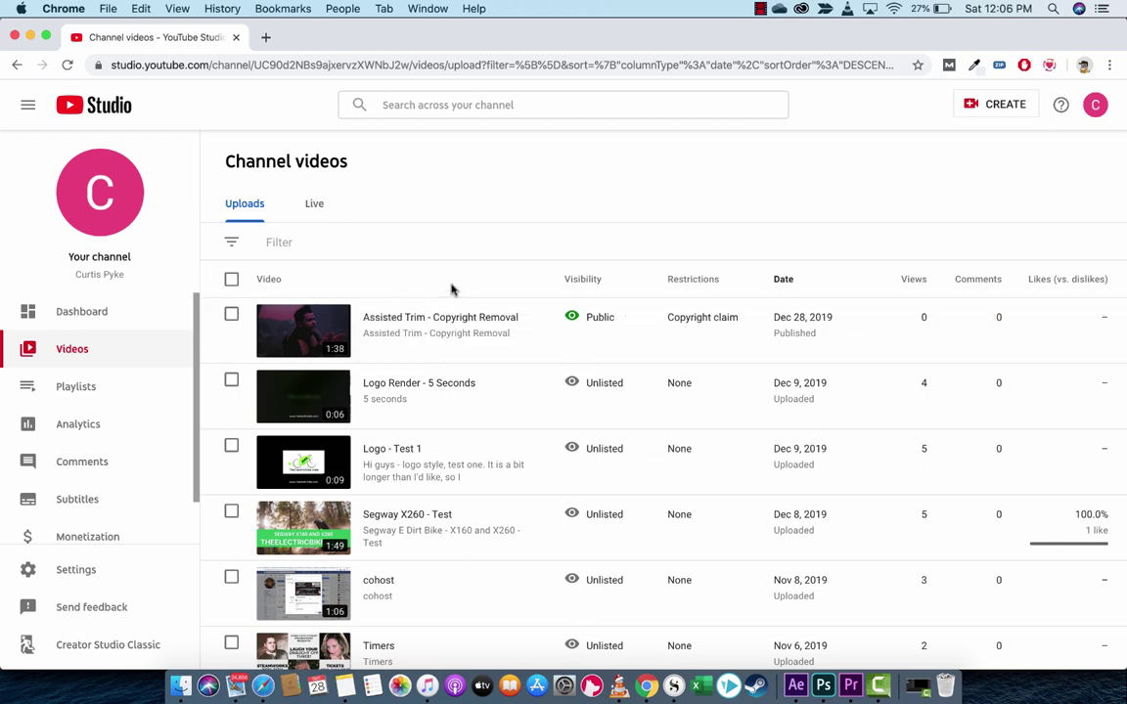
Play the sequence from 15 to about 24 seconds in Premiere Pro, then reload Studio's Videos list
left_click(852, 689)
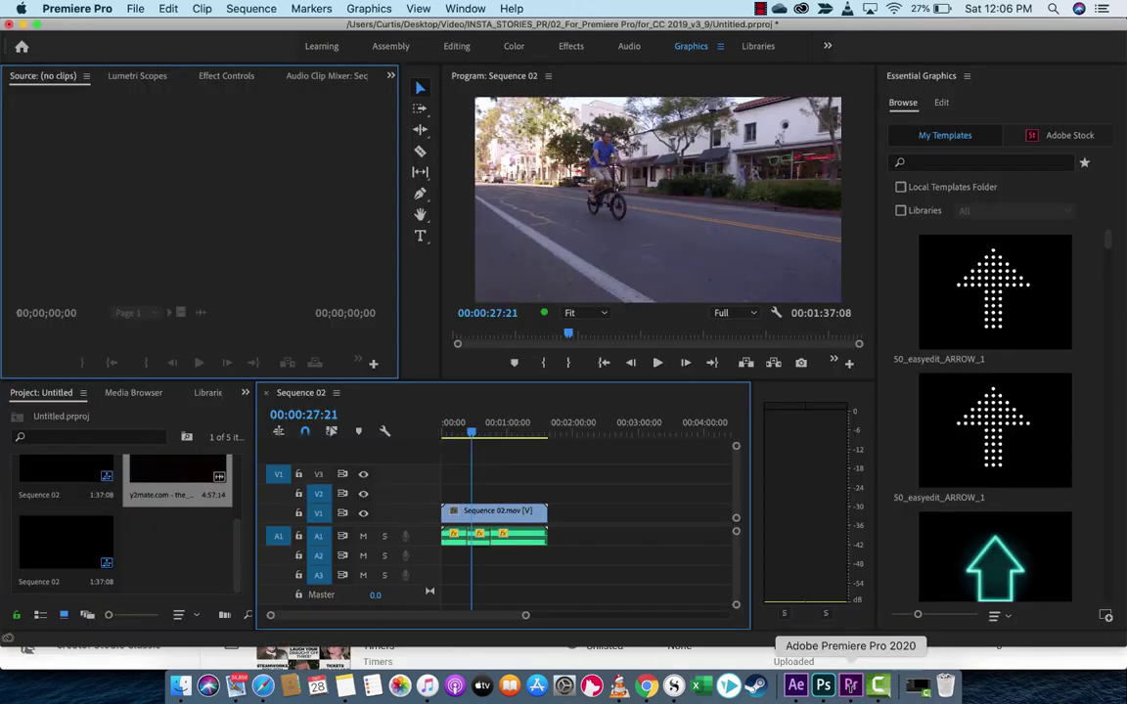
left_click(457, 431)
left_click_drag(457, 431, 468, 432)
key("space")
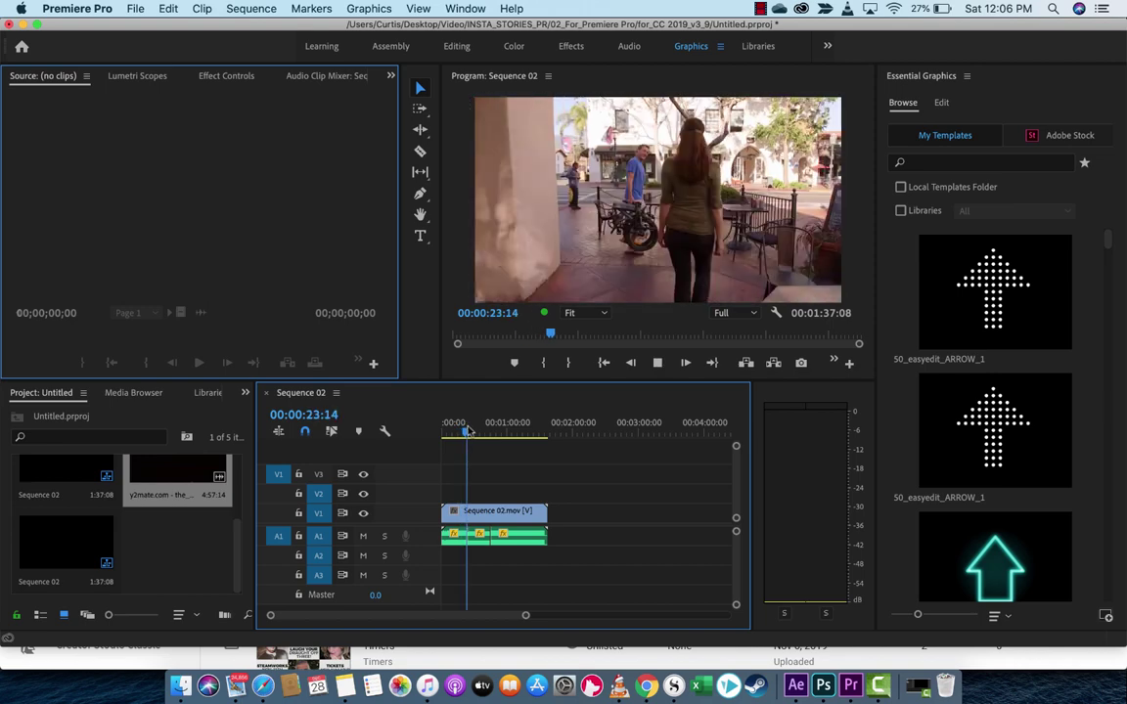
key("space")
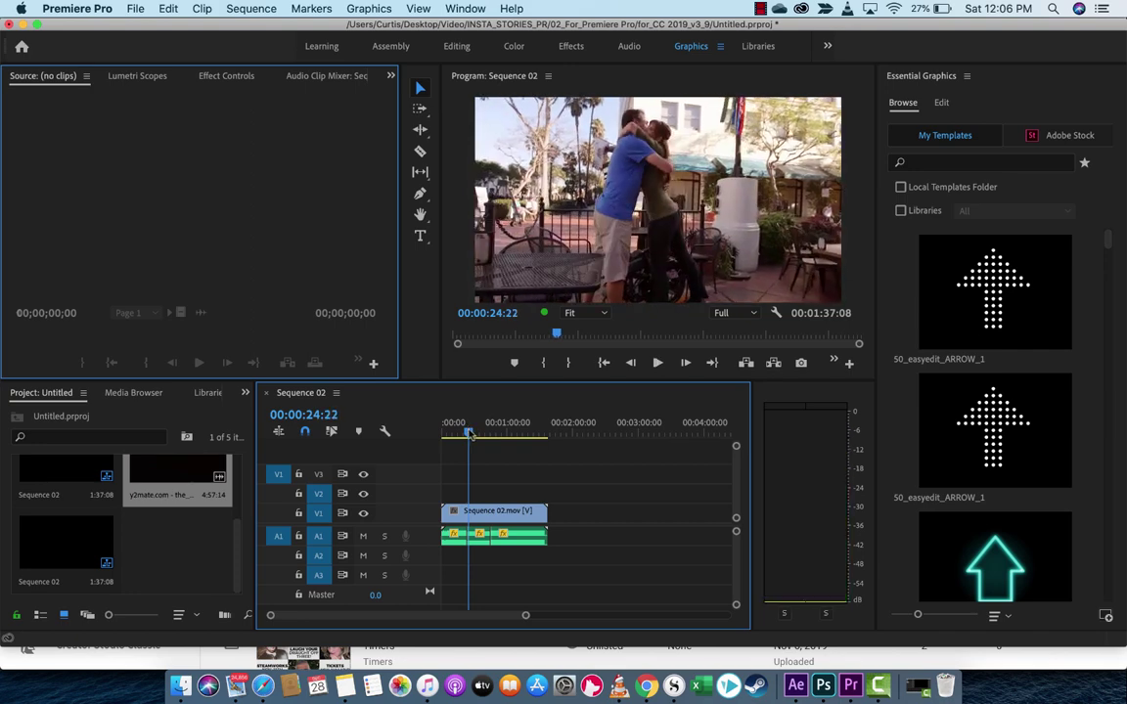
key("super+Tab")
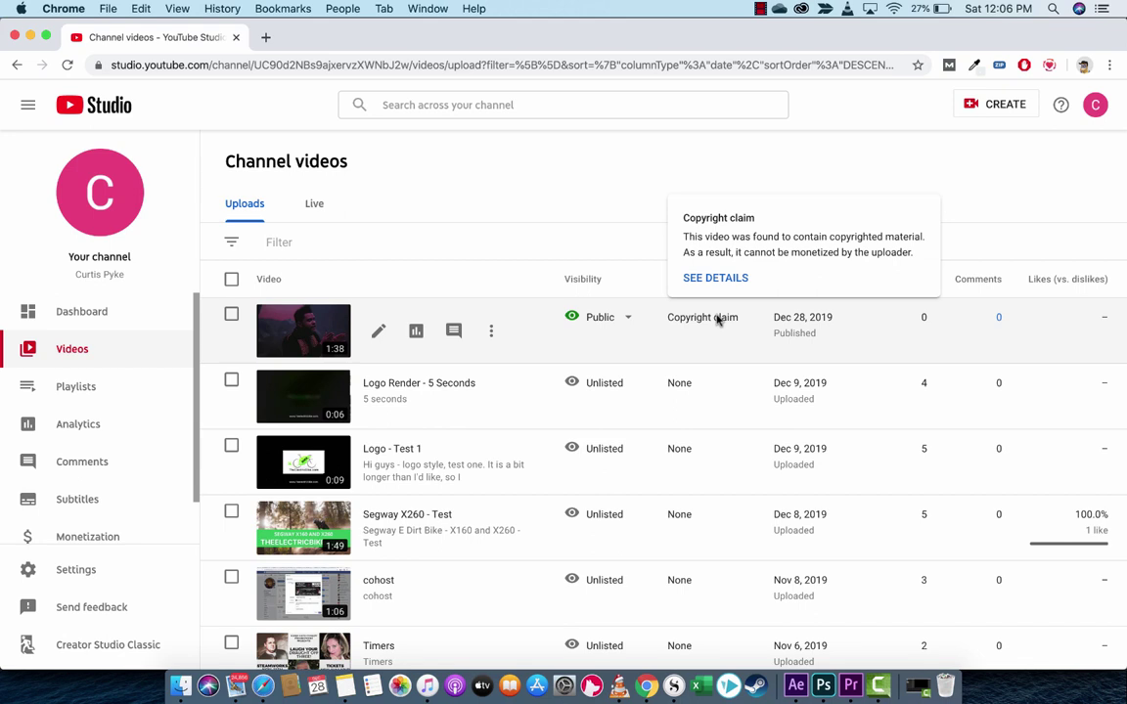
left_click(73, 353)
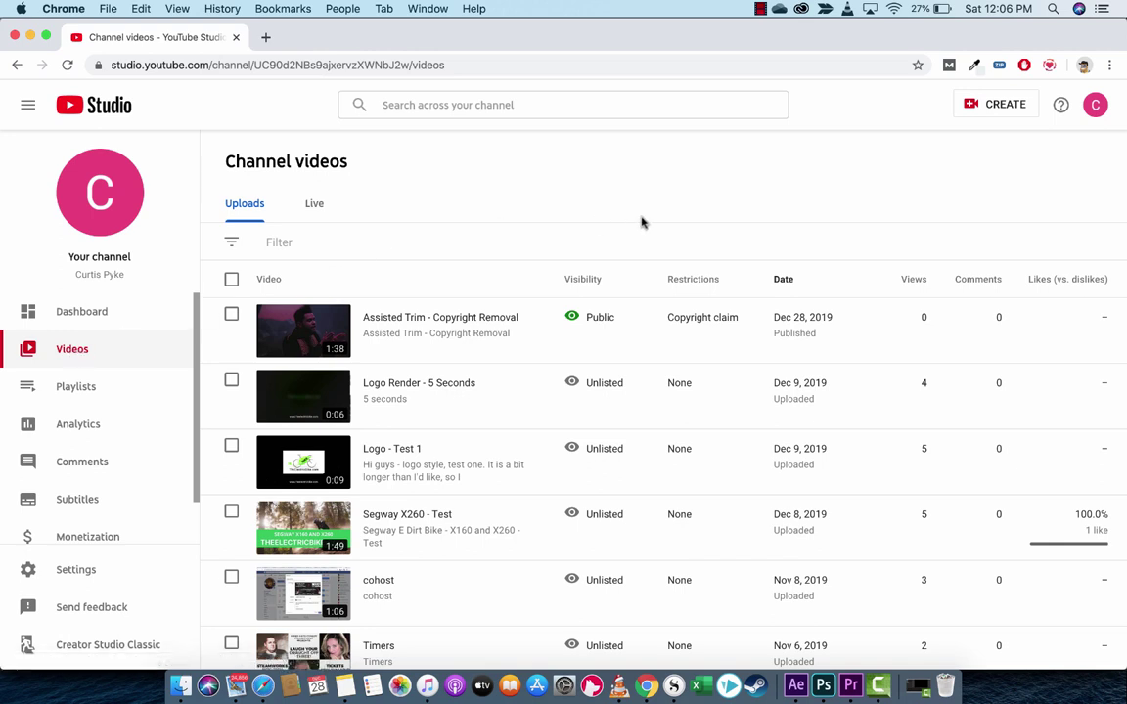
mouse_move(703, 317)
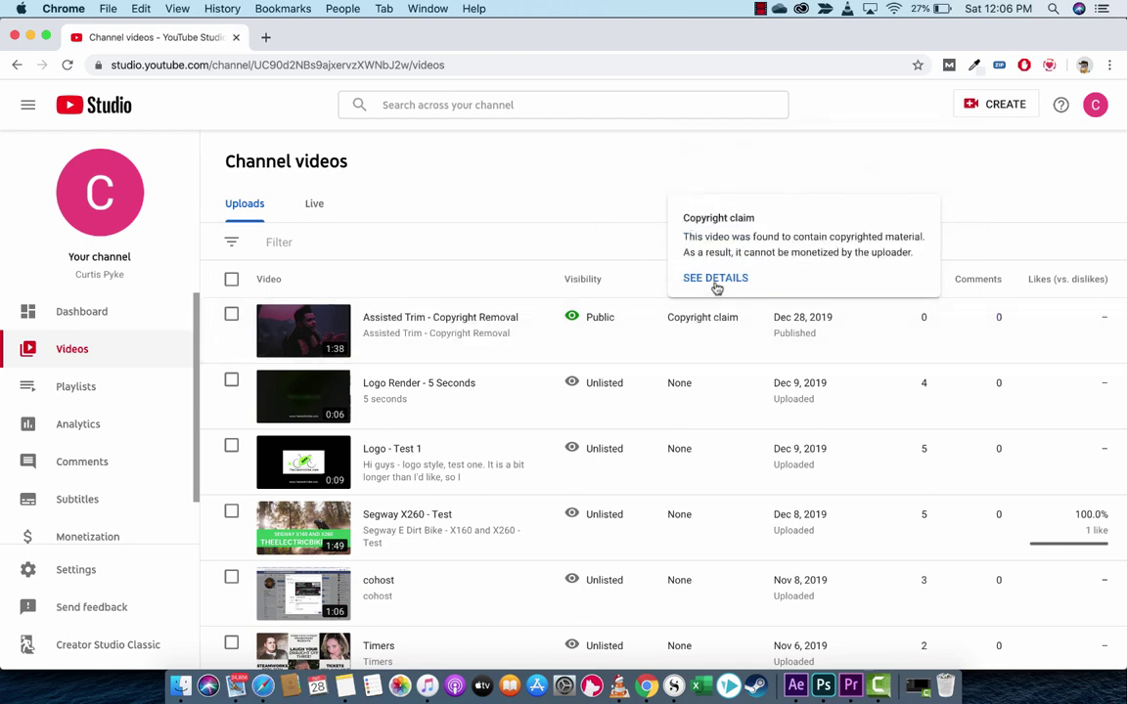
Open SEE DETAILS for Assisted Trim's claim to view the I Feel It Coming match at 0:24–0:46
left_click(716, 279)
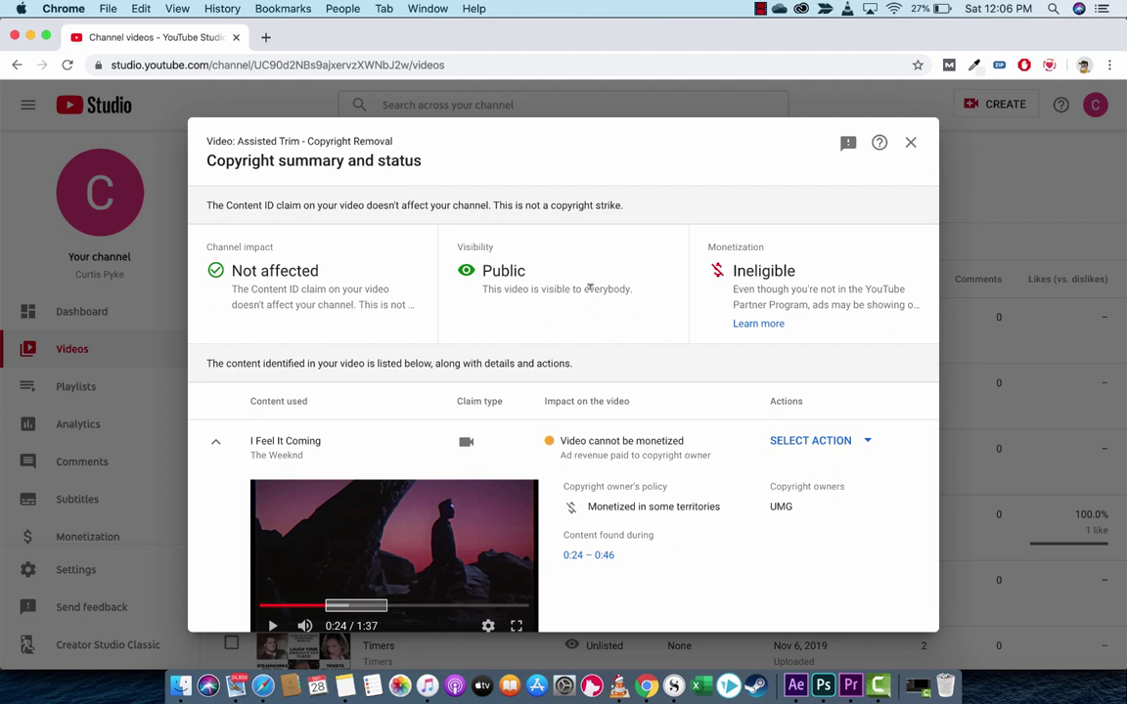
scroll(621, 312, "down", 1)
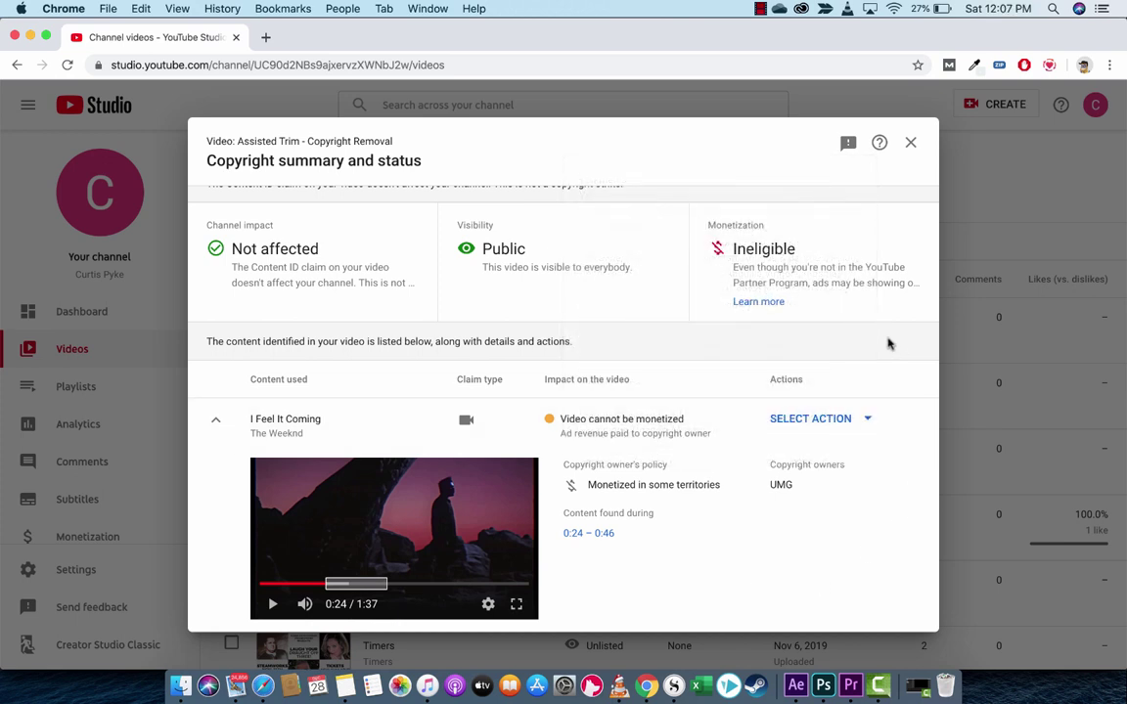
Choose Trim out segment as the action for the I Feel It Coming claim
left_click(855, 420)
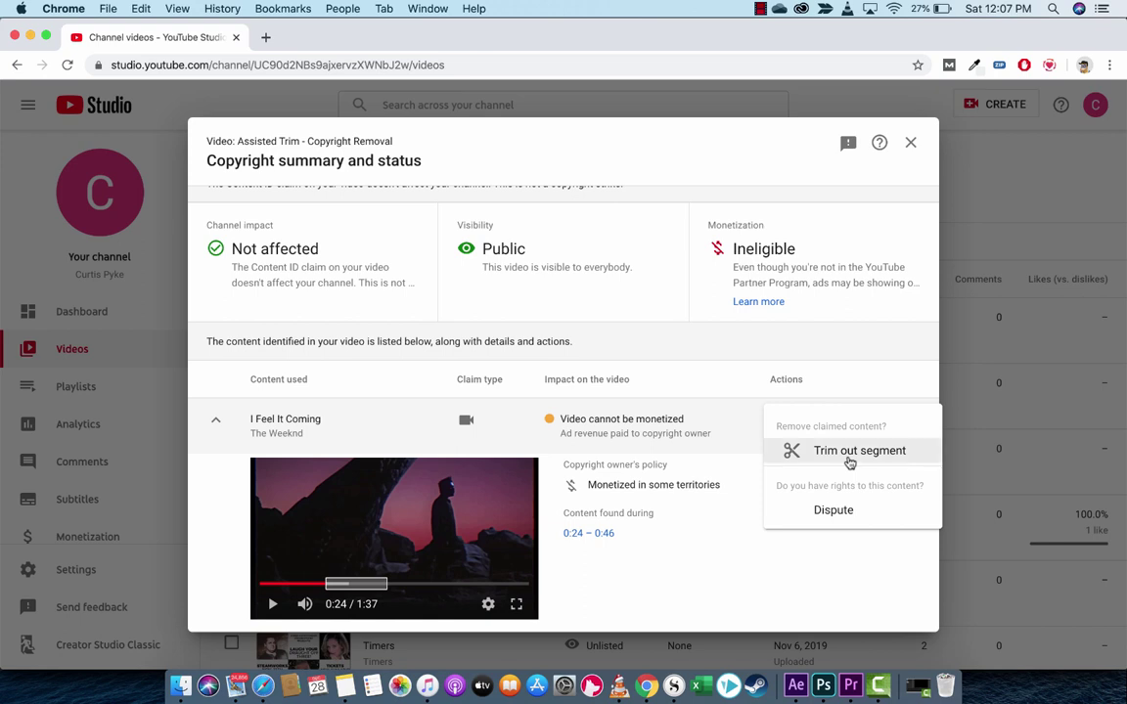
left_click(850, 452)
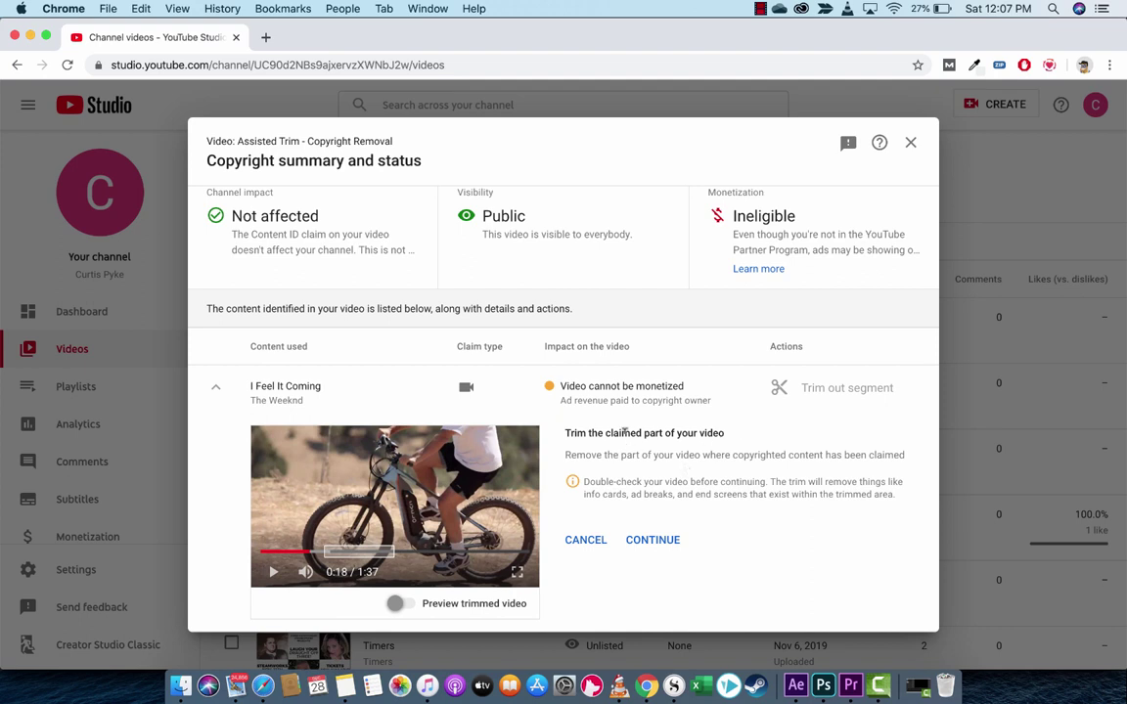
Confirm the trim of the claimed 0:24–0:46 section and let Assisted Trim finish processing
left_click(653, 542)
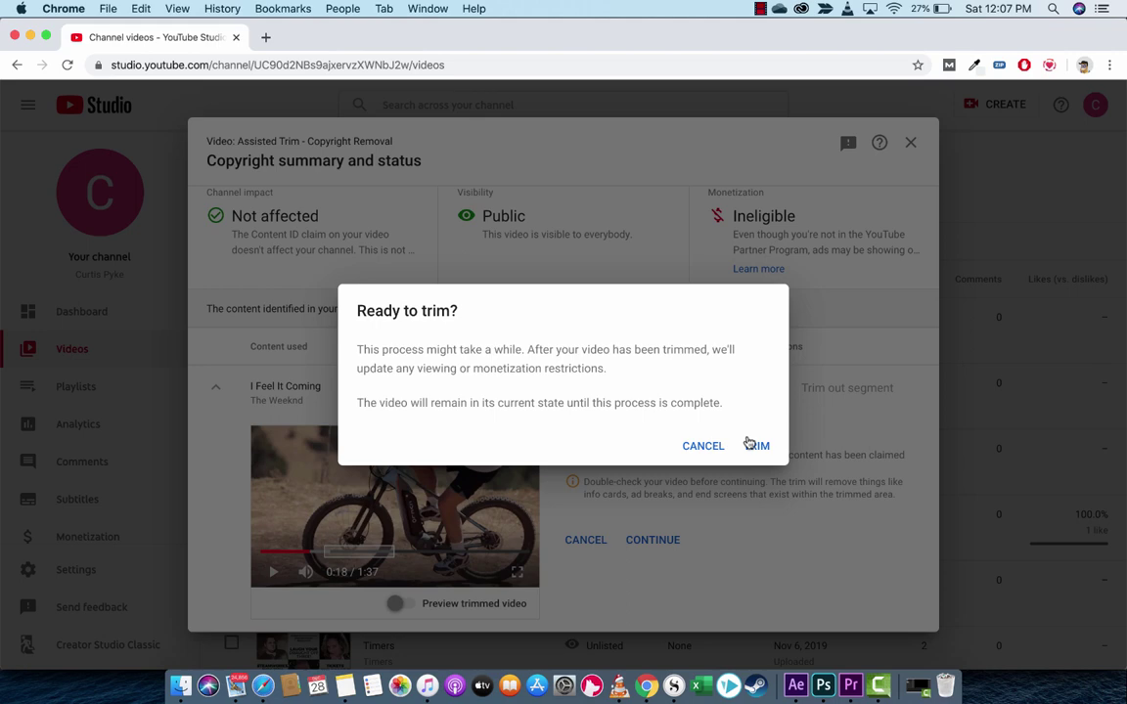
left_click(754, 448)
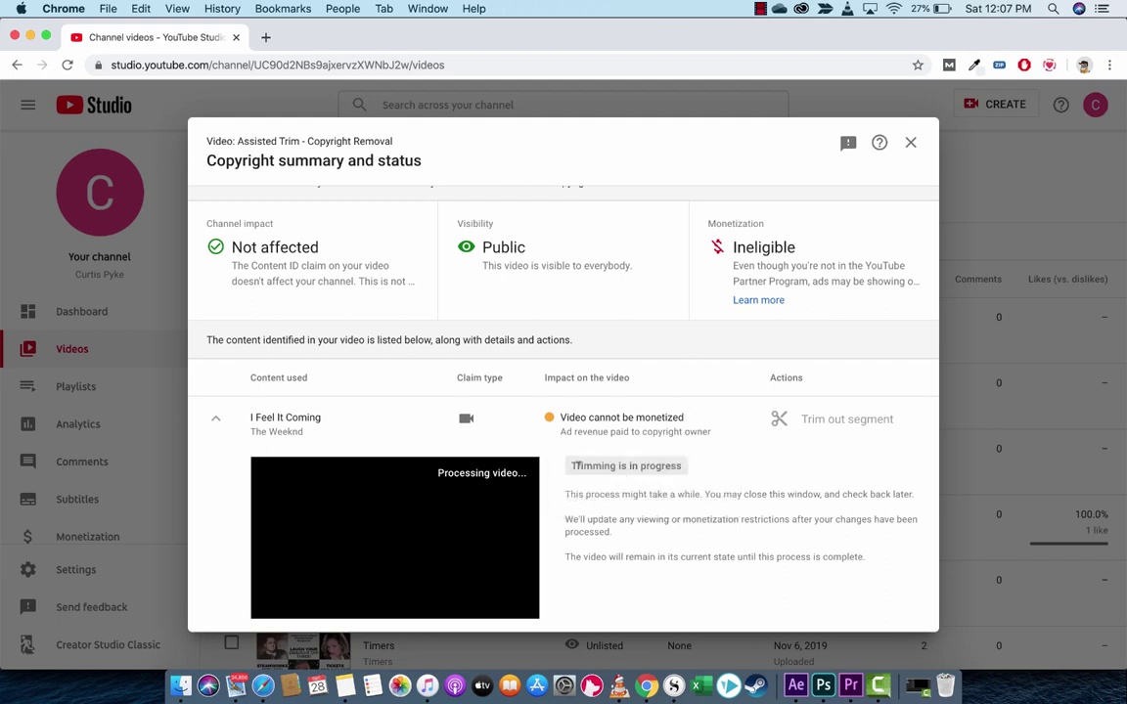
left_click_drag(573, 466, 690, 466)
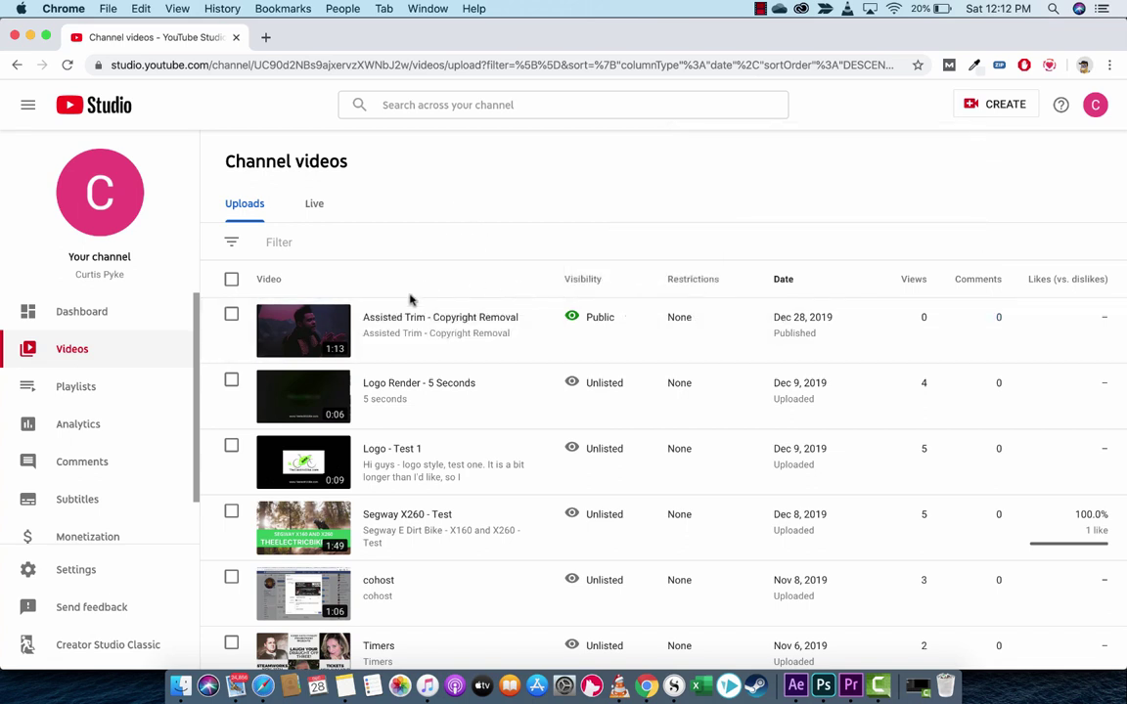
Open Assisted Trim's details, skip ahead in the trimmed 1:12 video, and return to the details tab
left_click(321, 338)
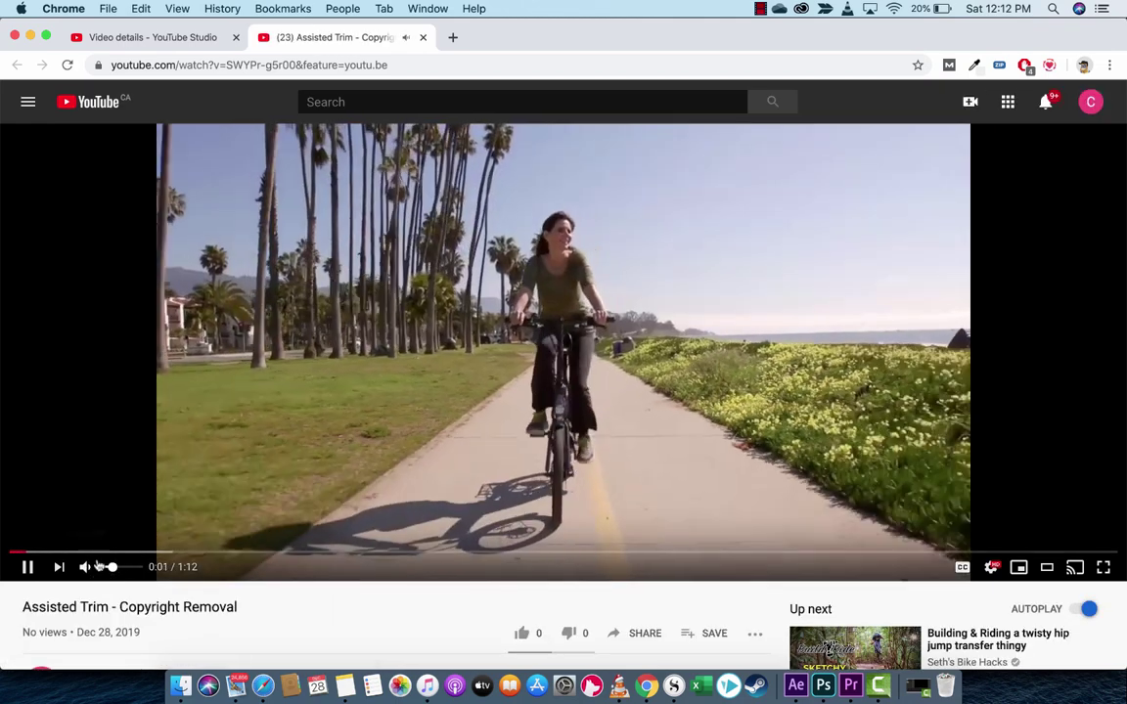
left_click(147, 552)
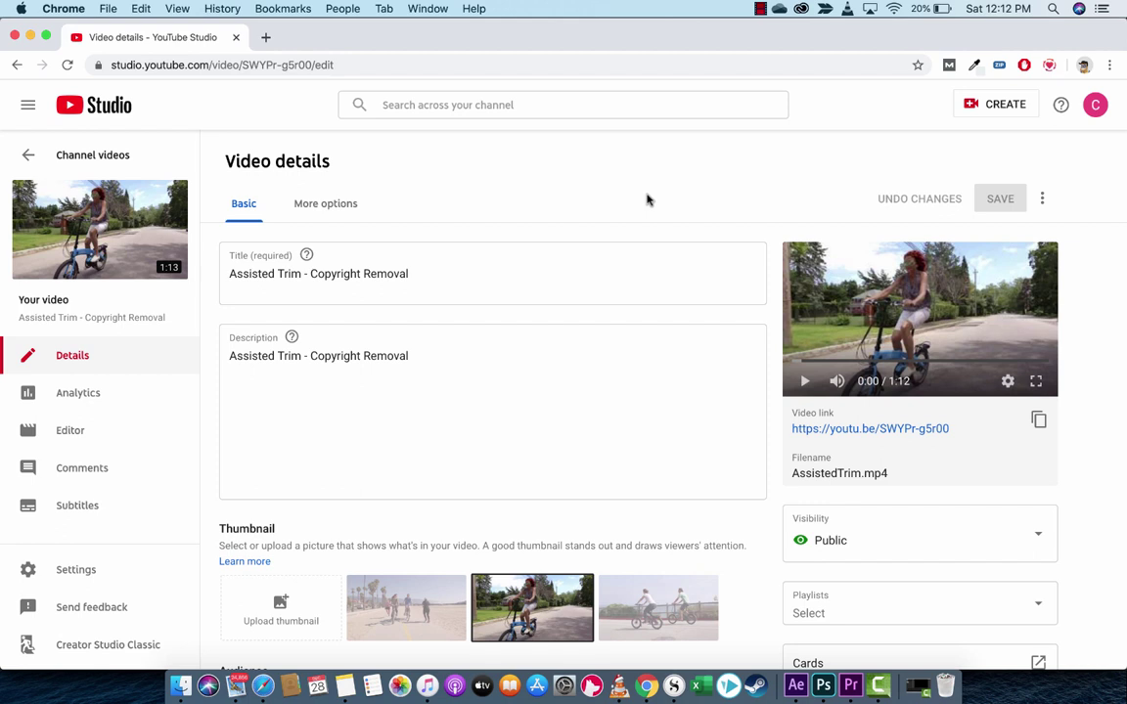
left_click(760, 9)
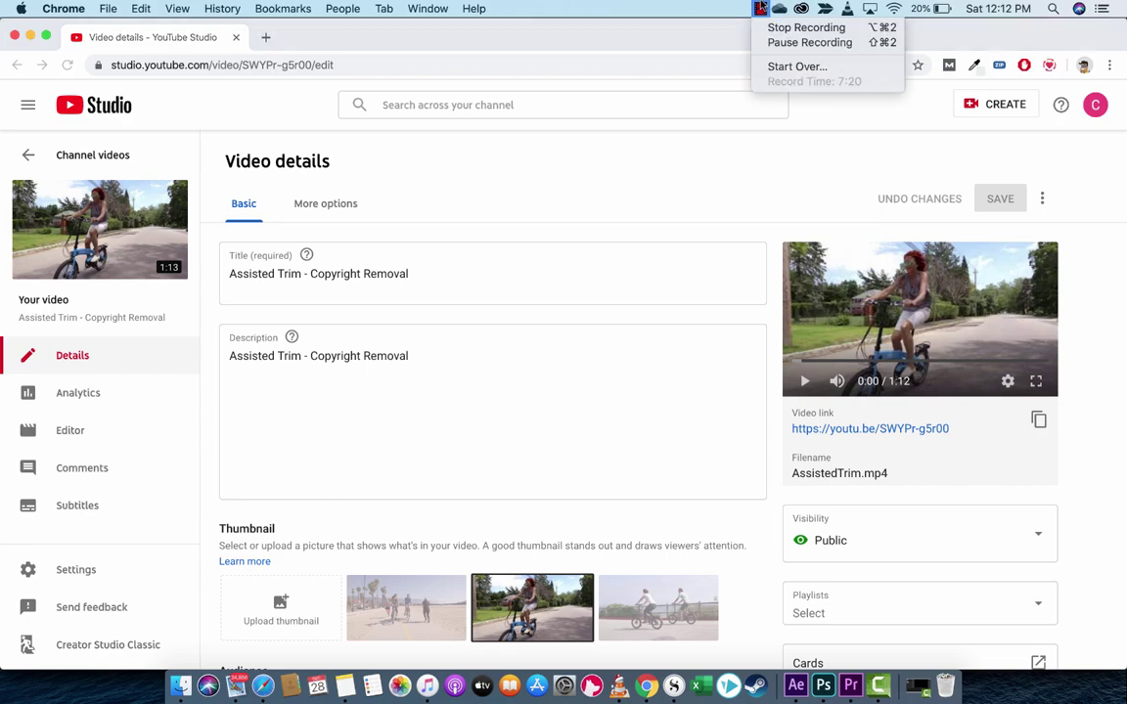